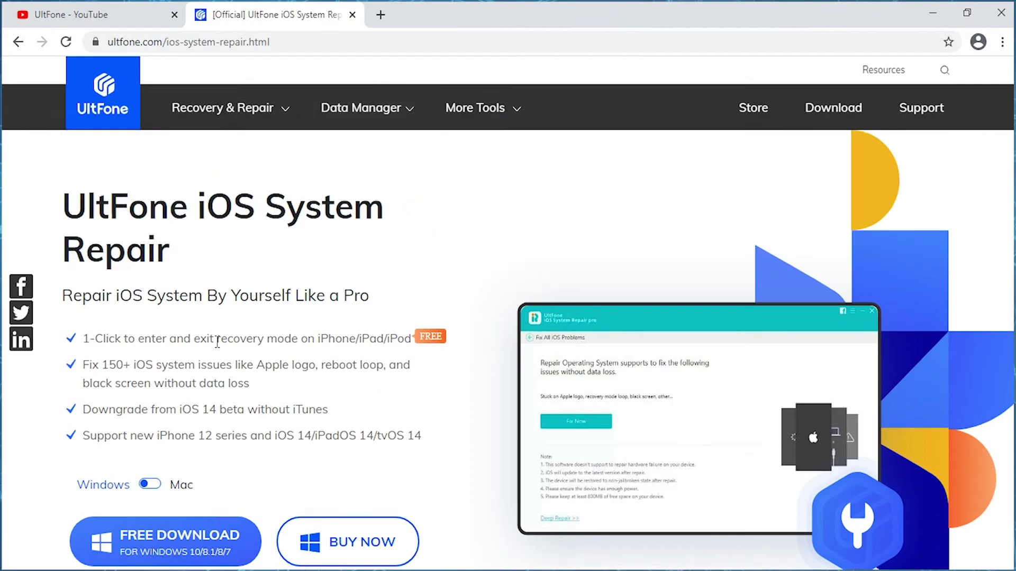
Highlight the 'Fix 150+ iOS system issues' claim and the iPhone 12 / iOS 14 support line.
drag(85, 366, 264, 391)
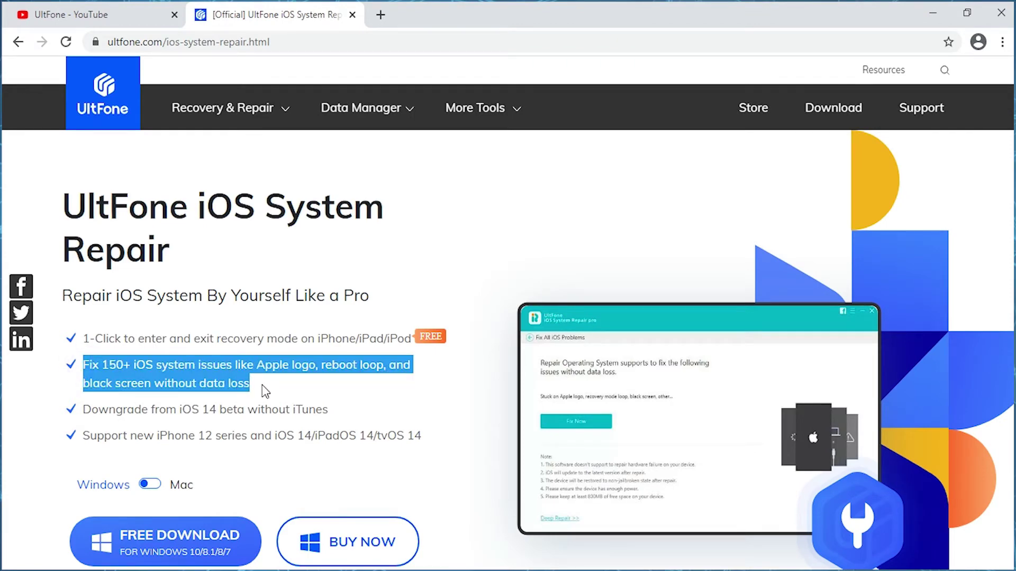
click(173, 430)
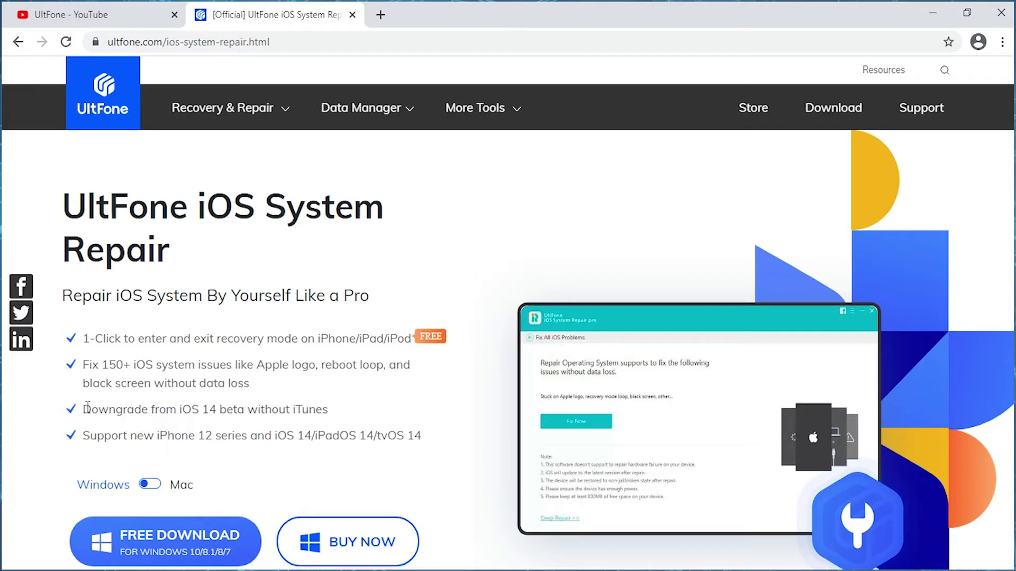
triple_click(106, 433)
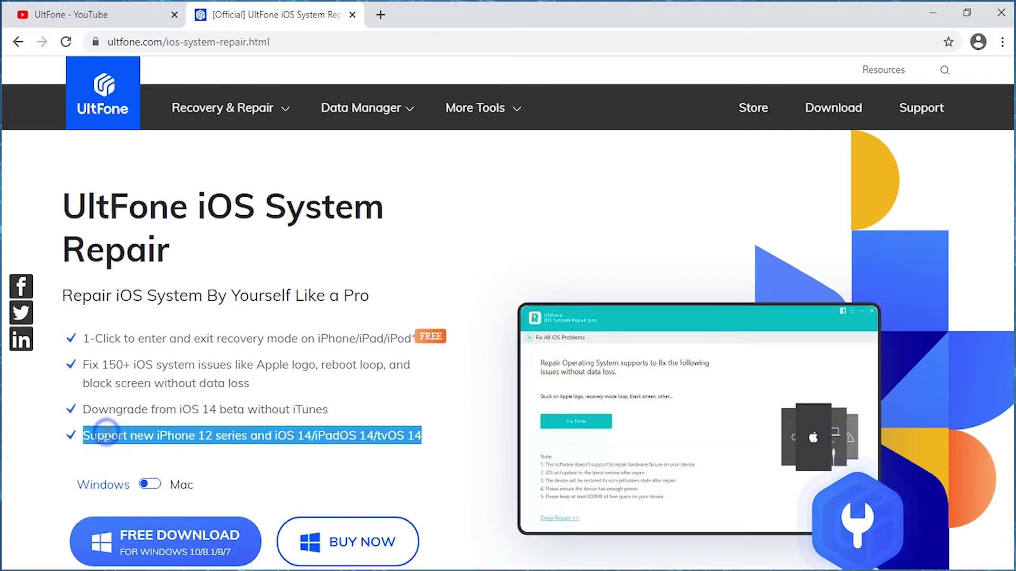
click(443, 417)
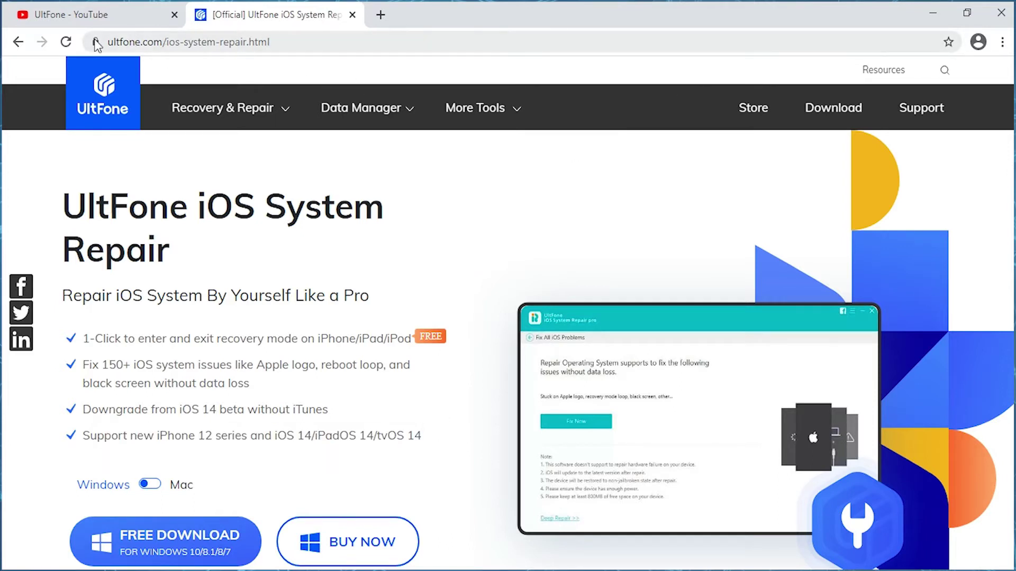
Search Google in a new tab for 'ultfone ios system repair' and open the official page.
click(122, 41)
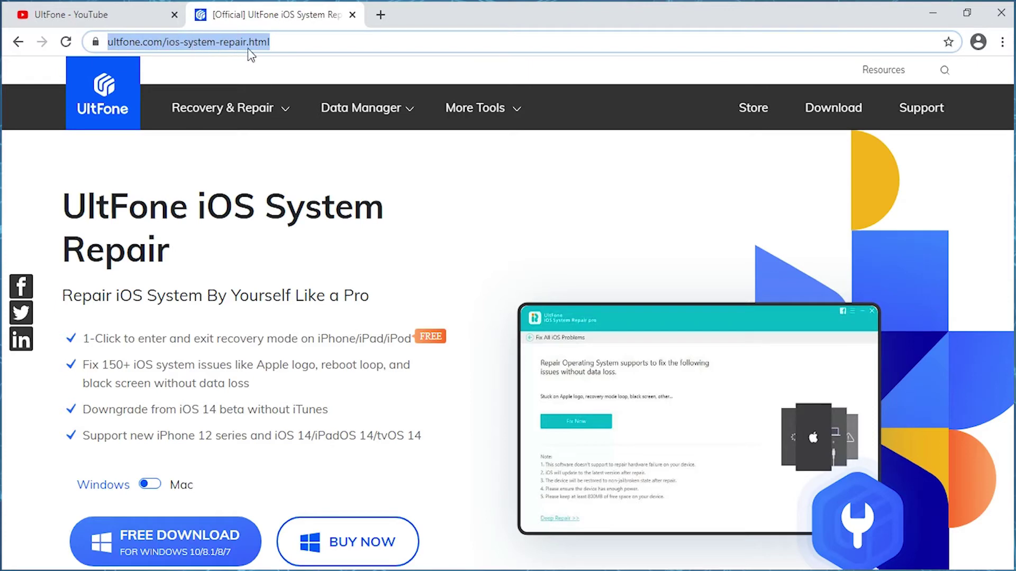
click(381, 15)
click(401, 297)
text(ultfone ios system repair)
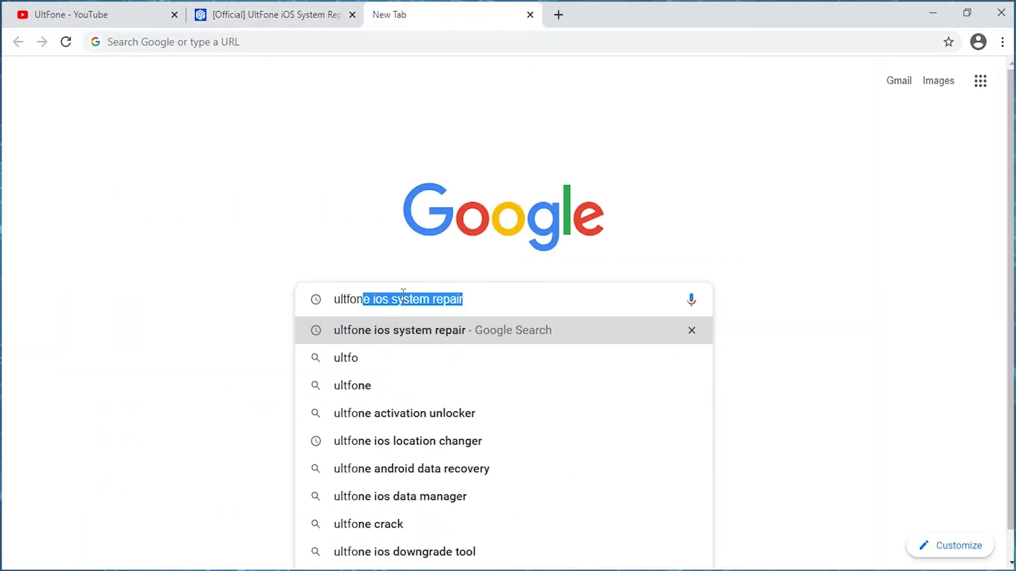
key(Return)
click(437, 218)
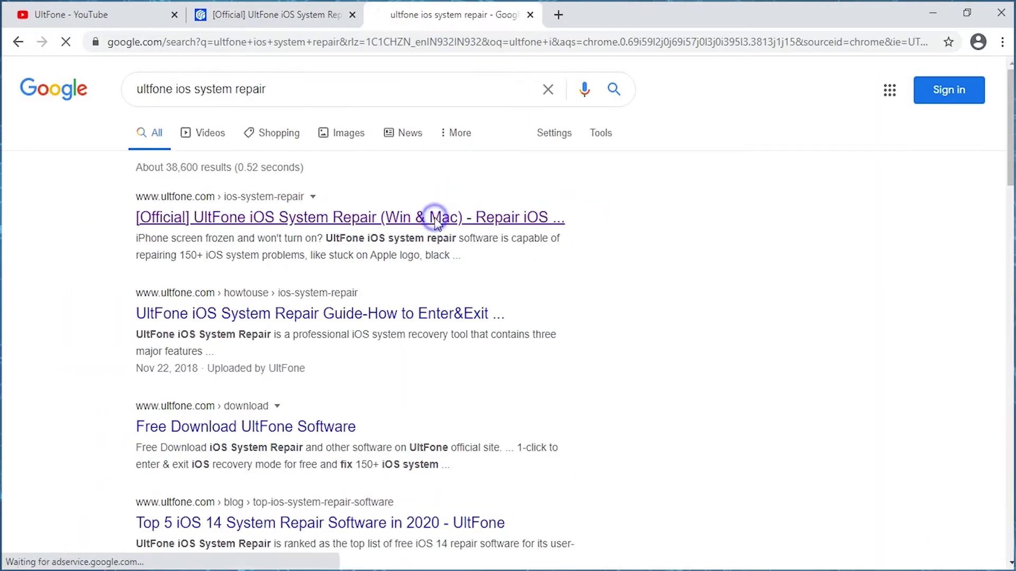
Download the free Windows installer and run setup in English, accepting the licence agreement.
scroll(173, 465, down, 1)
click(173, 465)
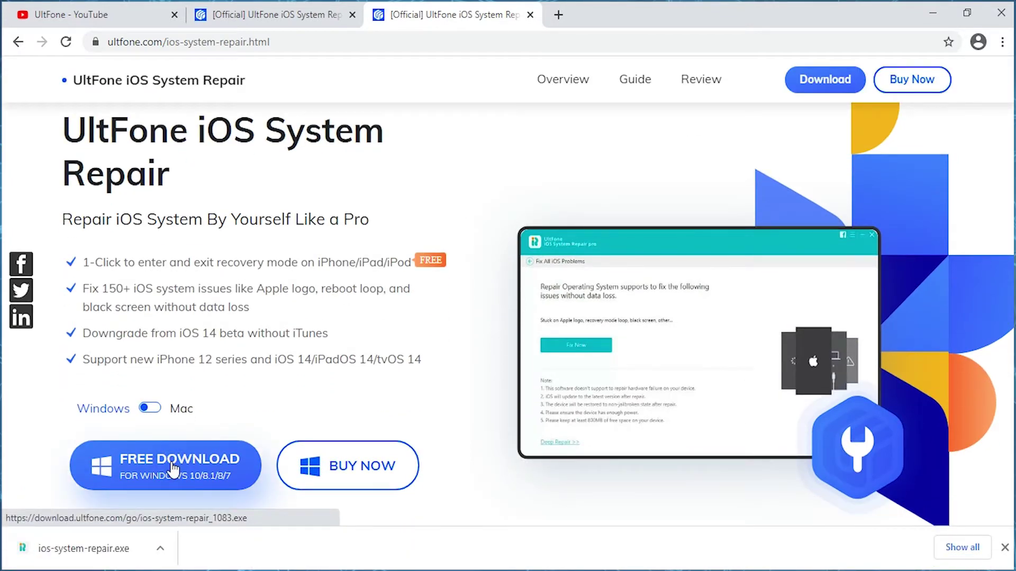
click(539, 324)
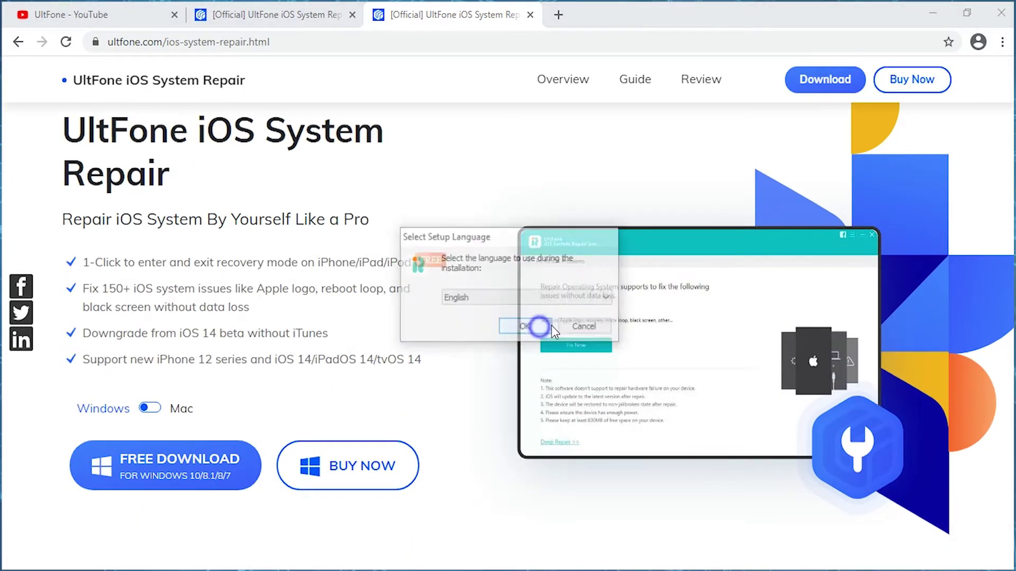
click(526, 414)
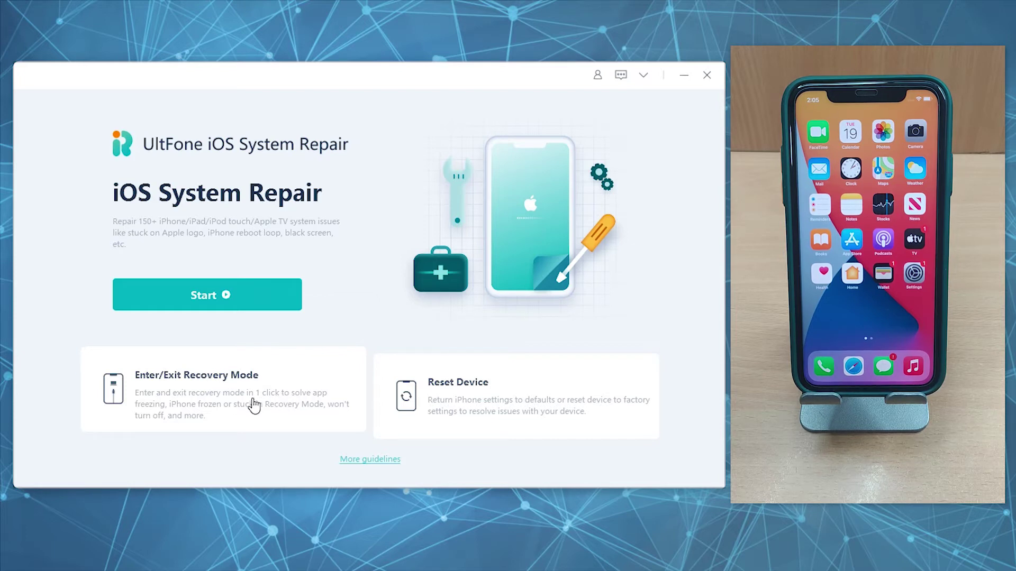
Put the iPhone 11 into Recovery Mode, then bring it back out, dismissing both success messages.
click(253, 398)
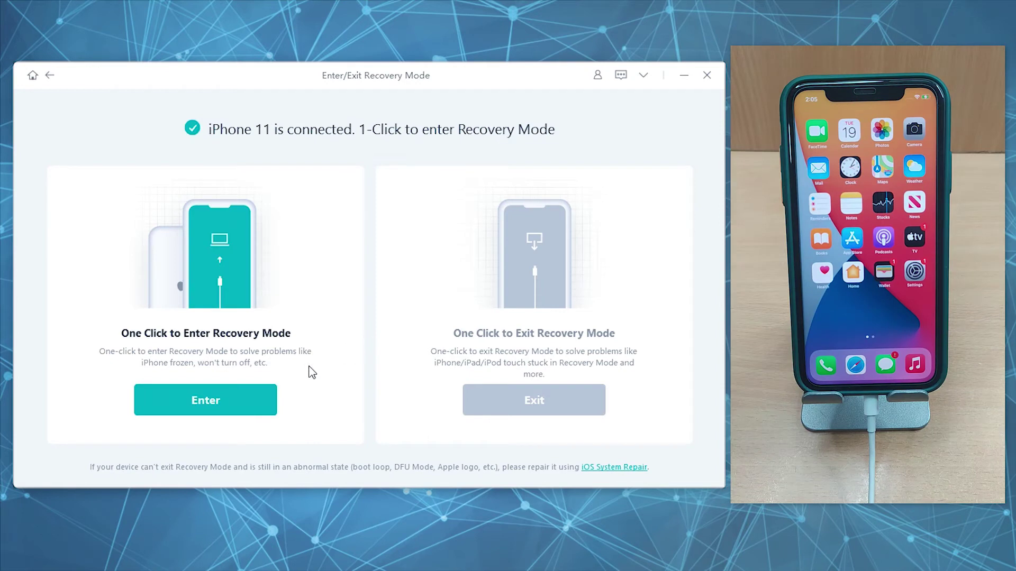
click(242, 406)
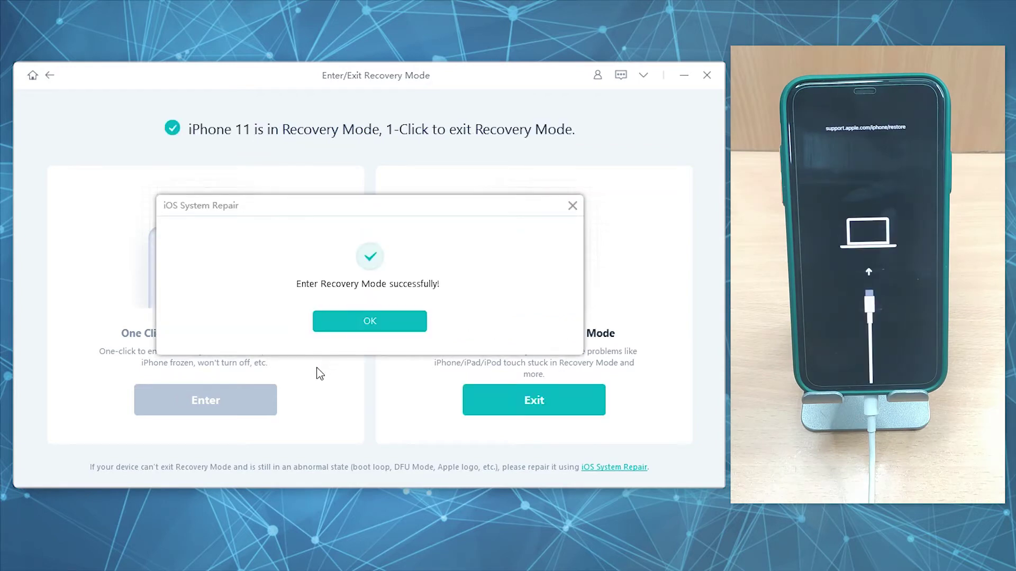
click(386, 326)
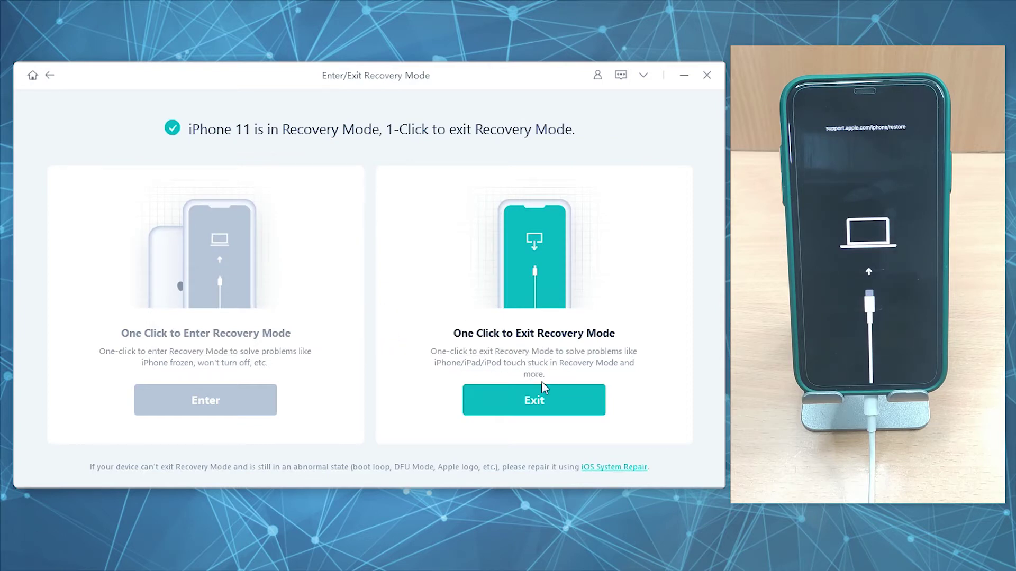
click(561, 404)
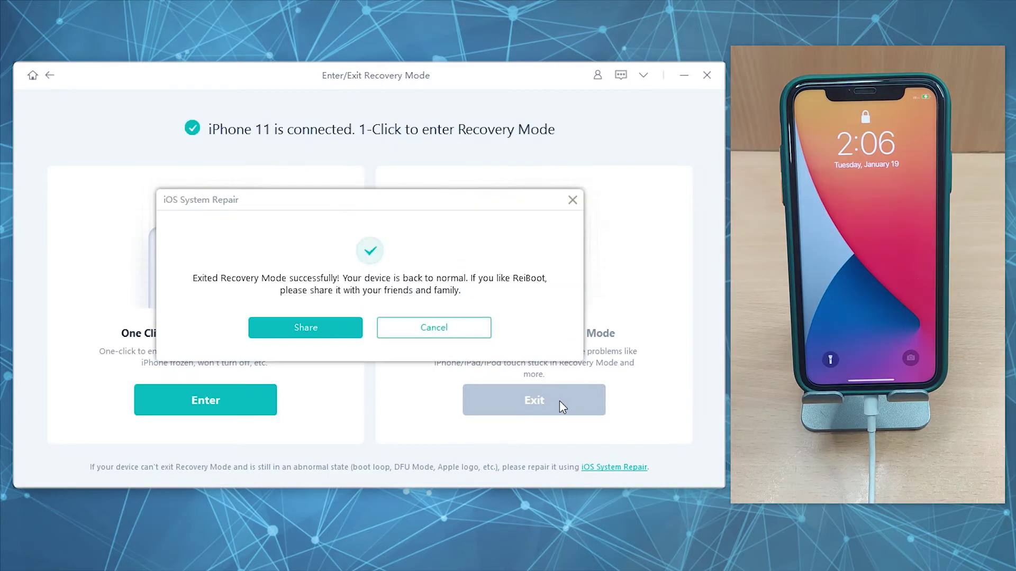
click(572, 200)
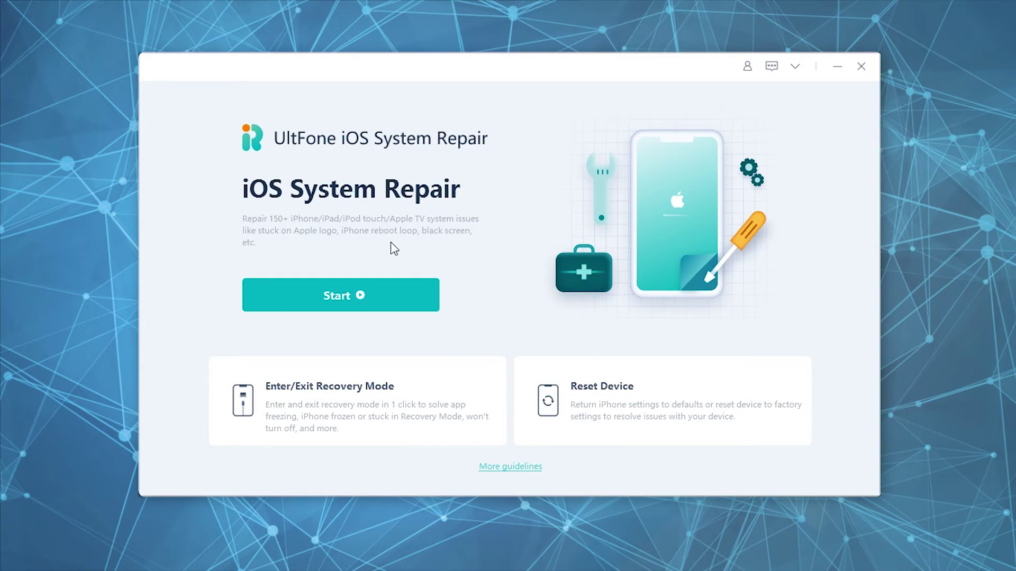
Begin the iOS system repair and pick Standard Repair after briefly selecting Deep Repair.
click(464, 294)
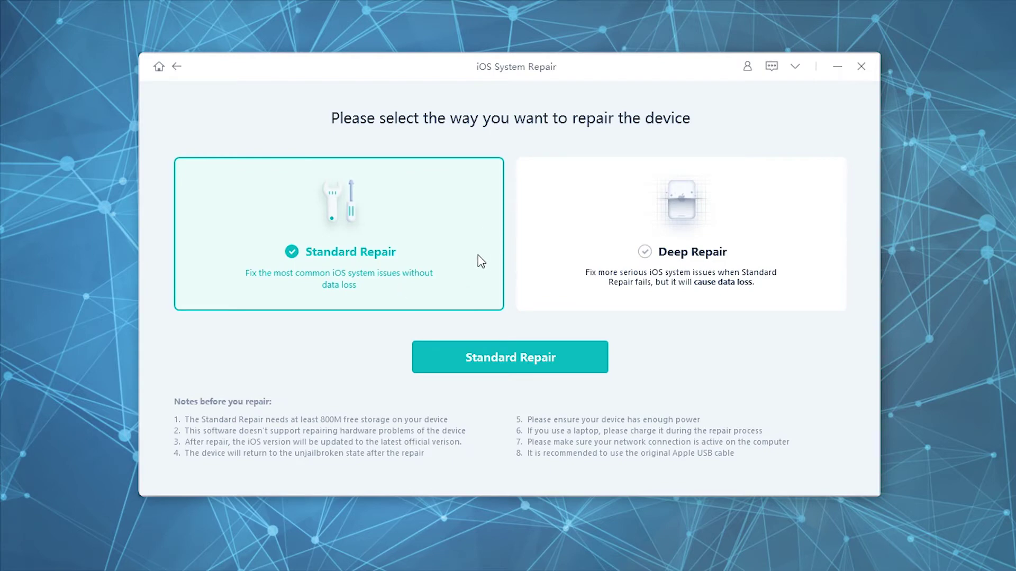
click(585, 255)
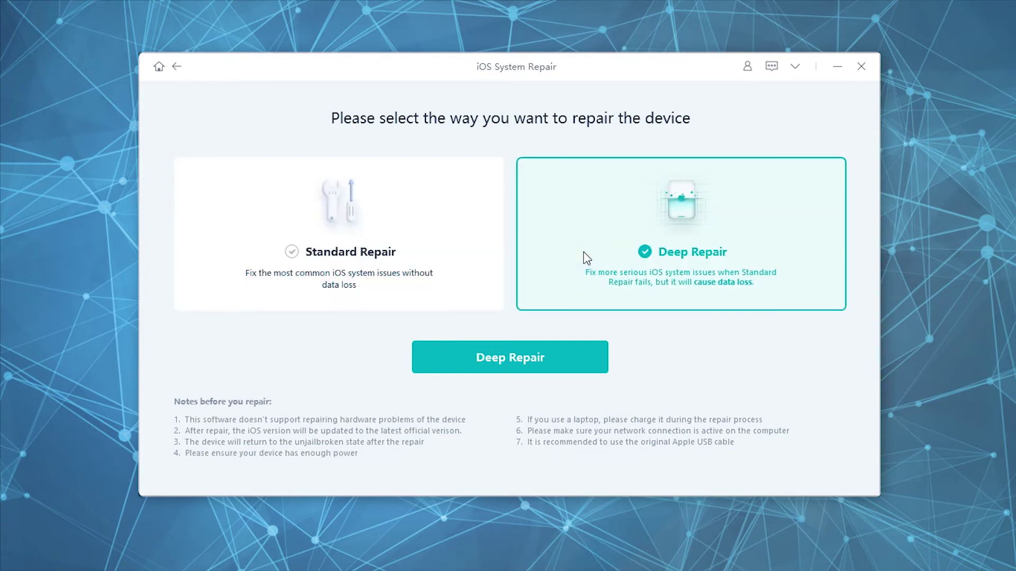
click(480, 255)
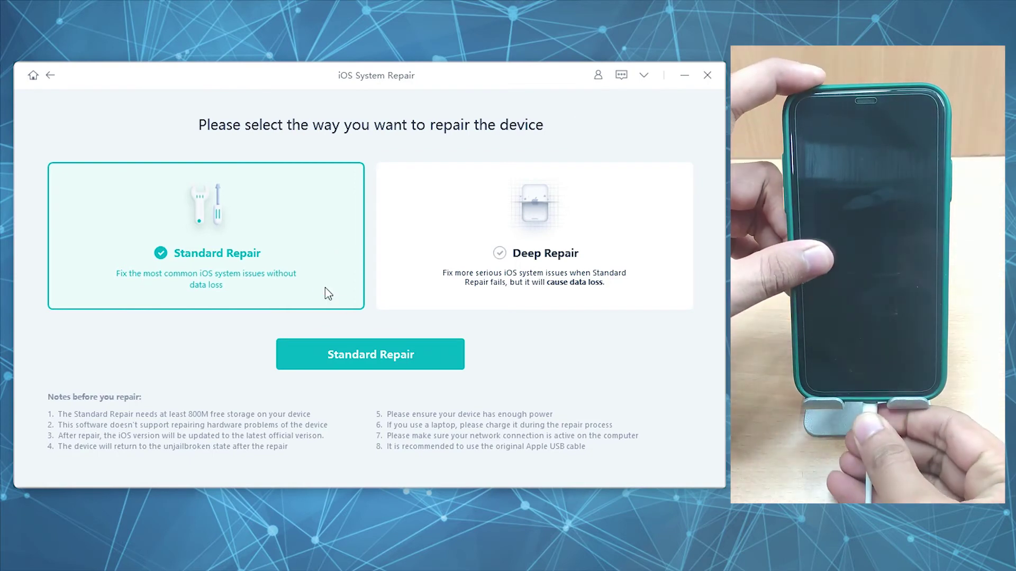
Proceed with Standard Repair, download the 14.3 firmware package and start repairing the iPhone 11.
click(416, 283)
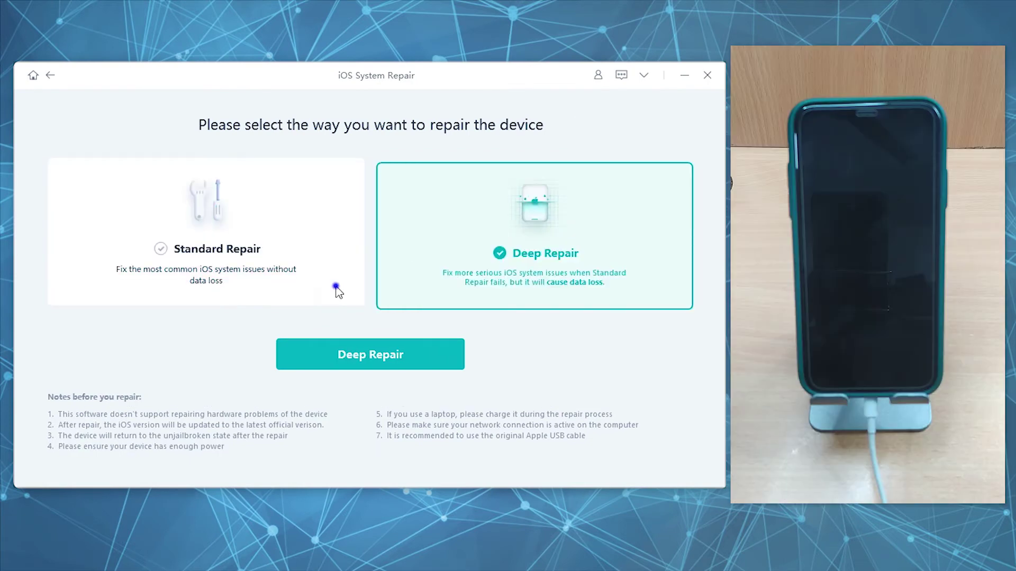
click(337, 289)
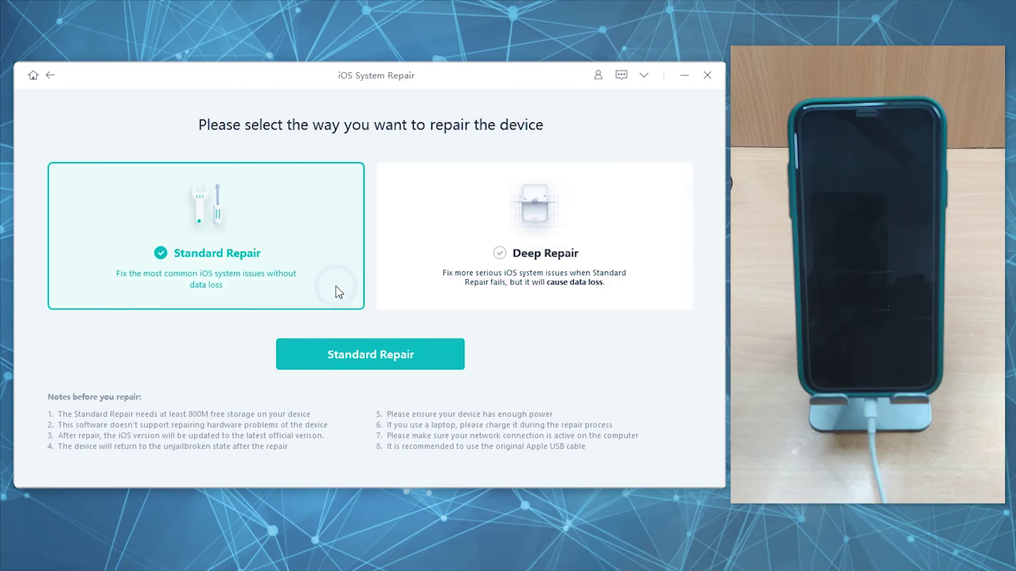
click(374, 358)
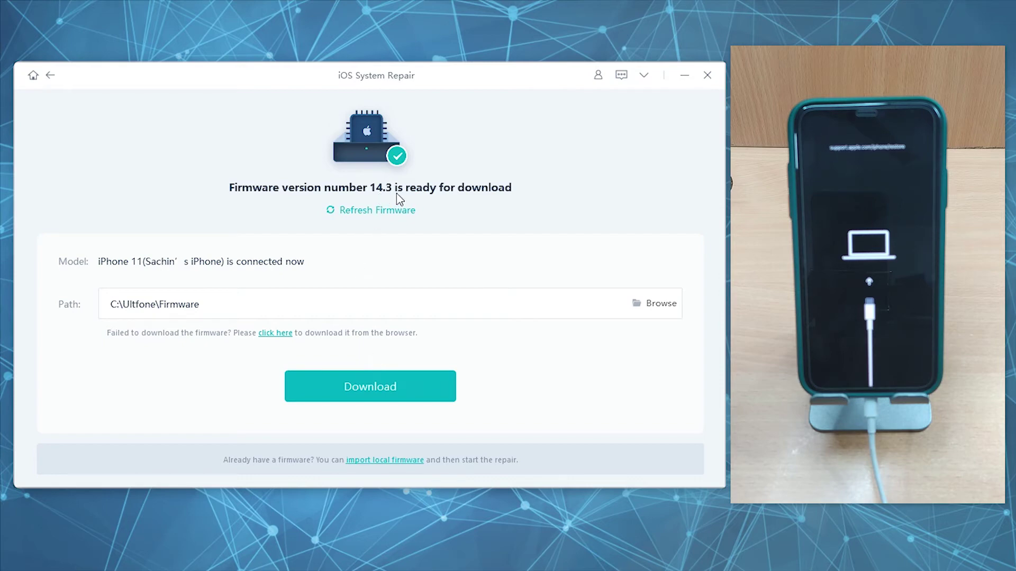
click(384, 379)
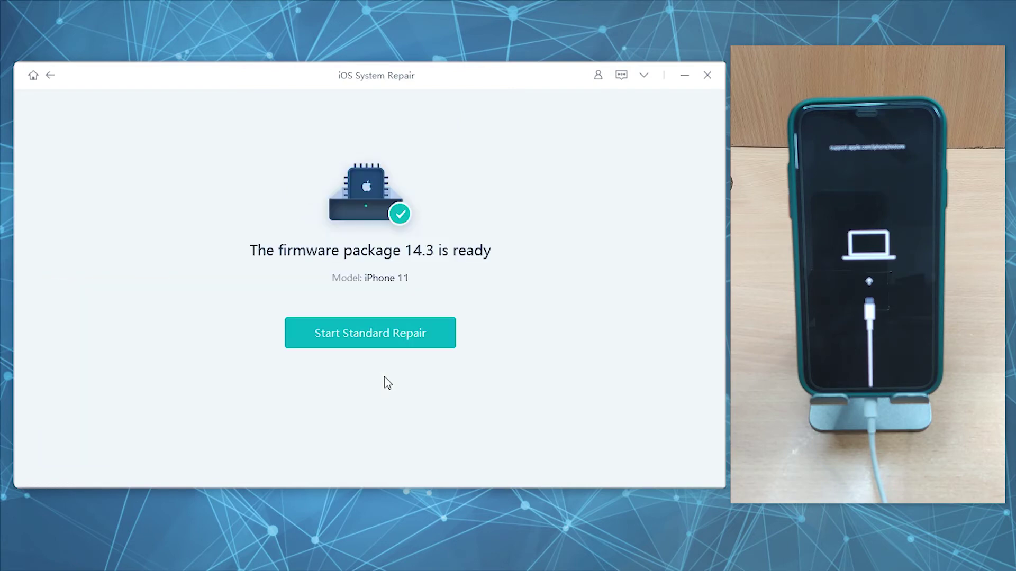
click(413, 350)
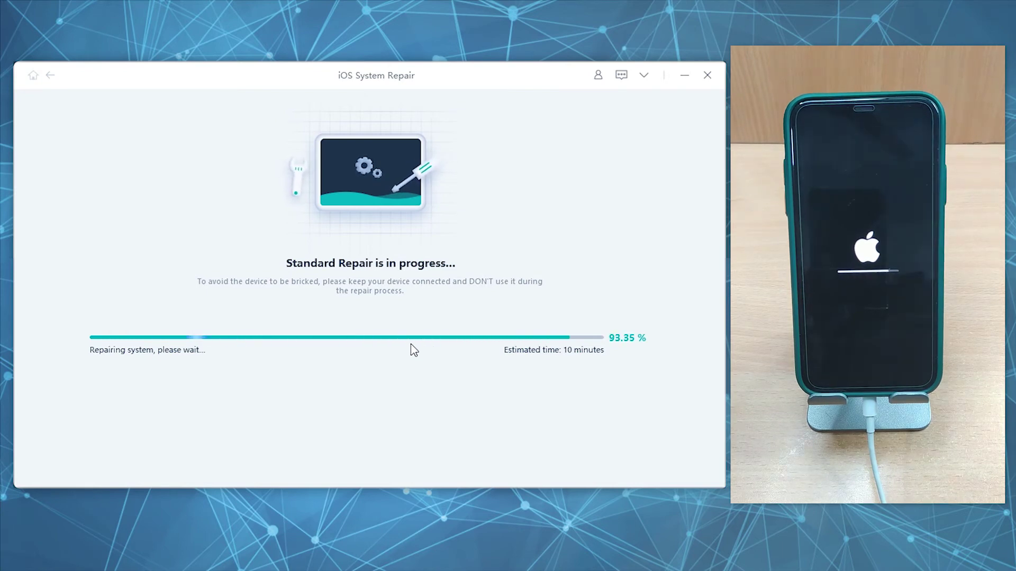
Close the completed Standard Repair with Done.
click(411, 344)
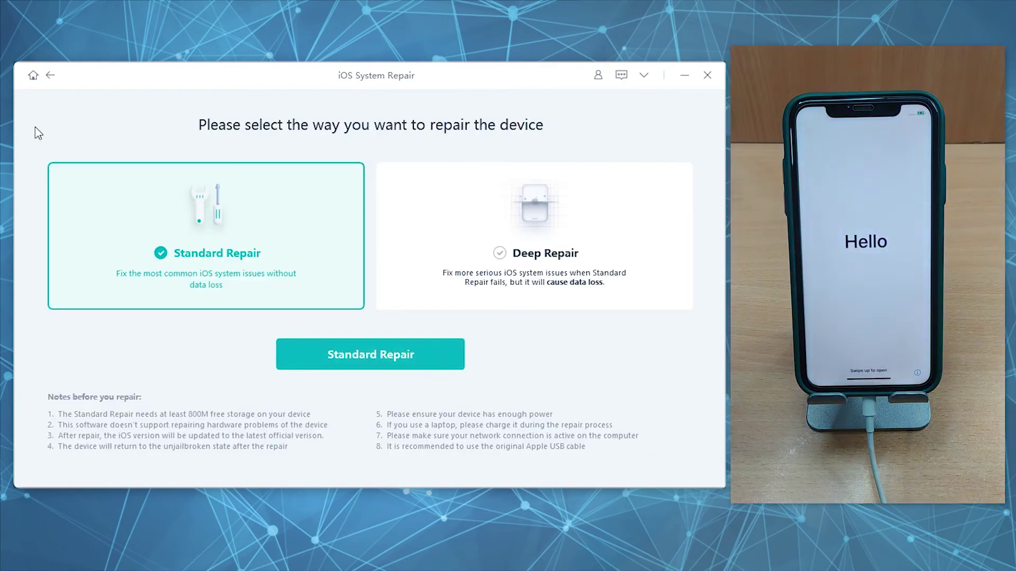
Go back to the home screen and choose the Reset Device card.
click(49, 75)
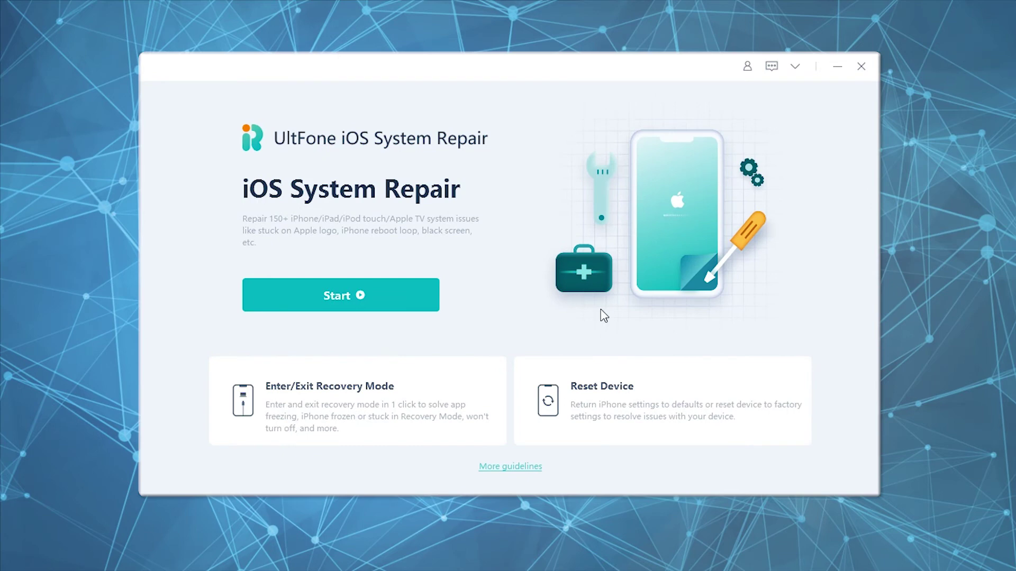
click(636, 400)
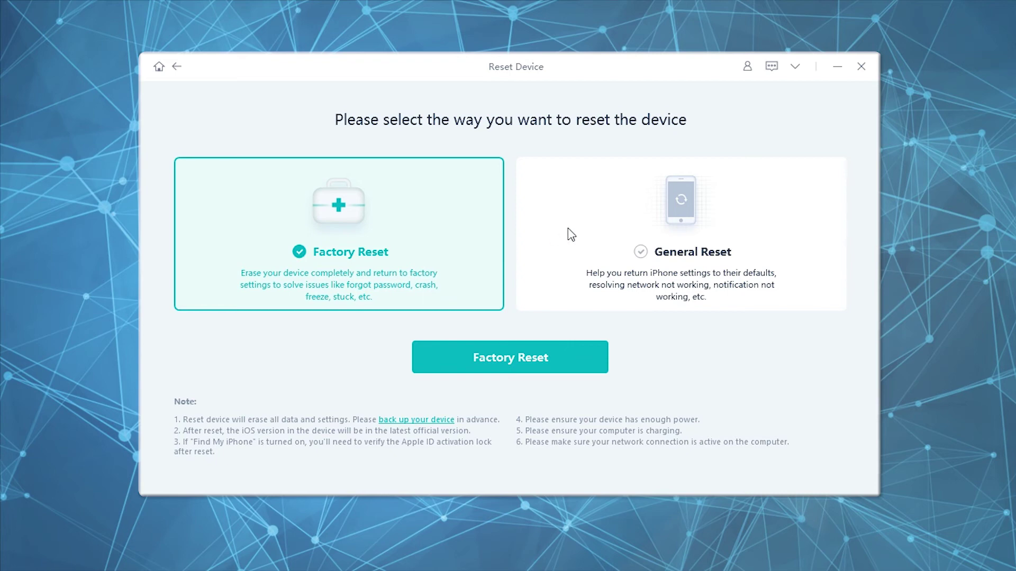
Select Factory Reset instead of General Reset and continue to the 14.3 firmware page.
click(577, 241)
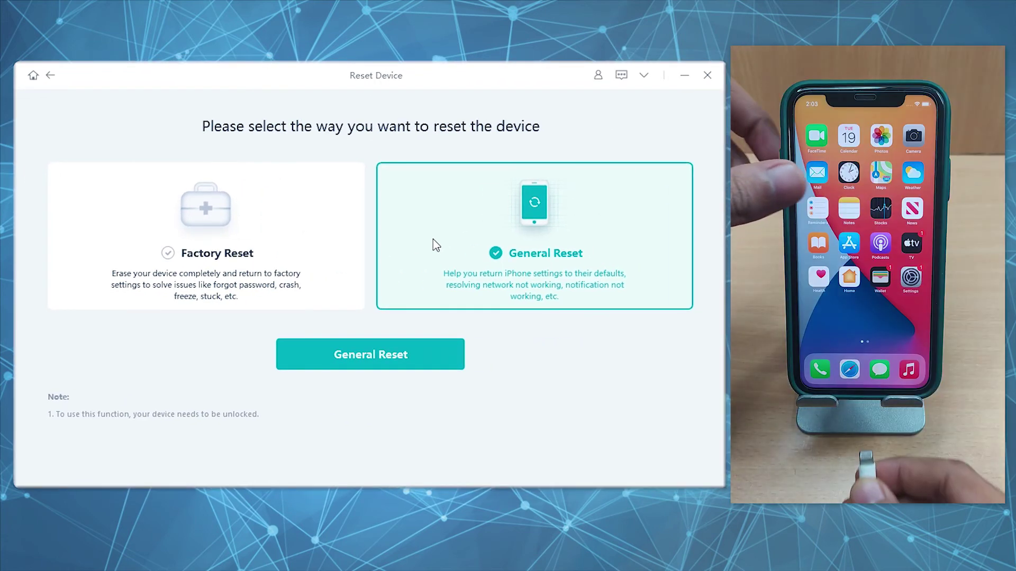
click(323, 255)
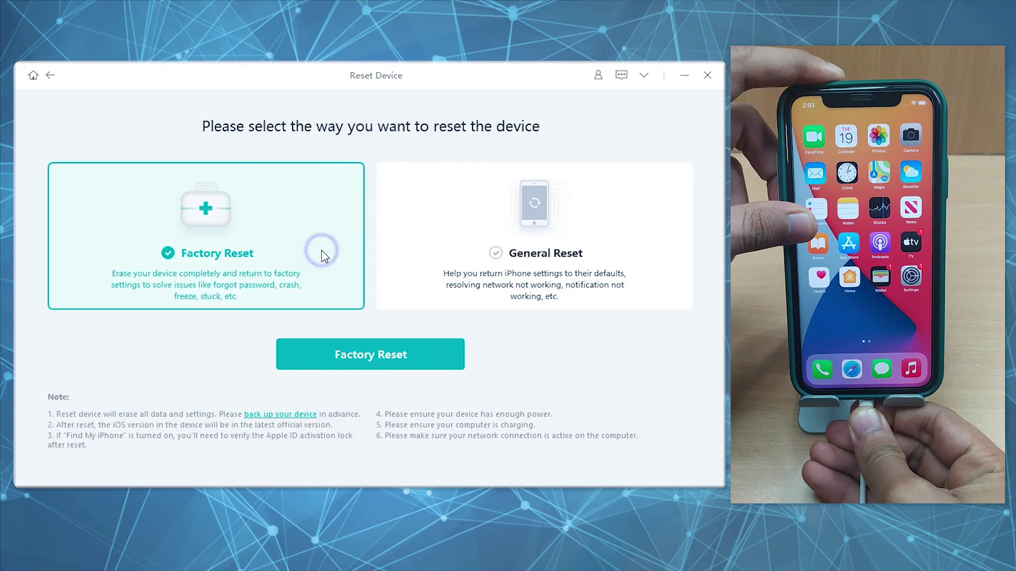
click(414, 355)
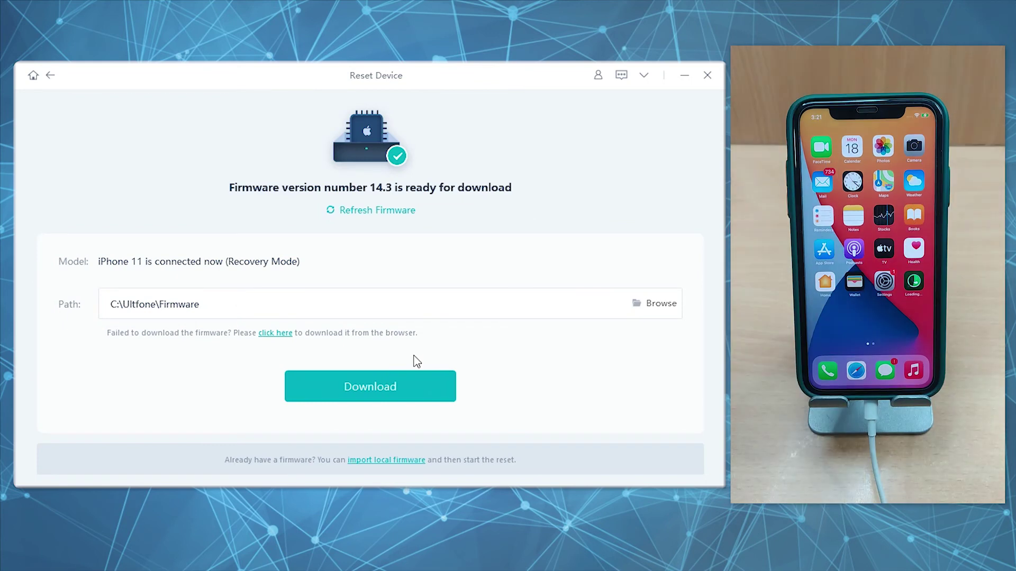
Download the 14.3 firmware, start the reset, confirm erasing all data, and close when done.
click(442, 385)
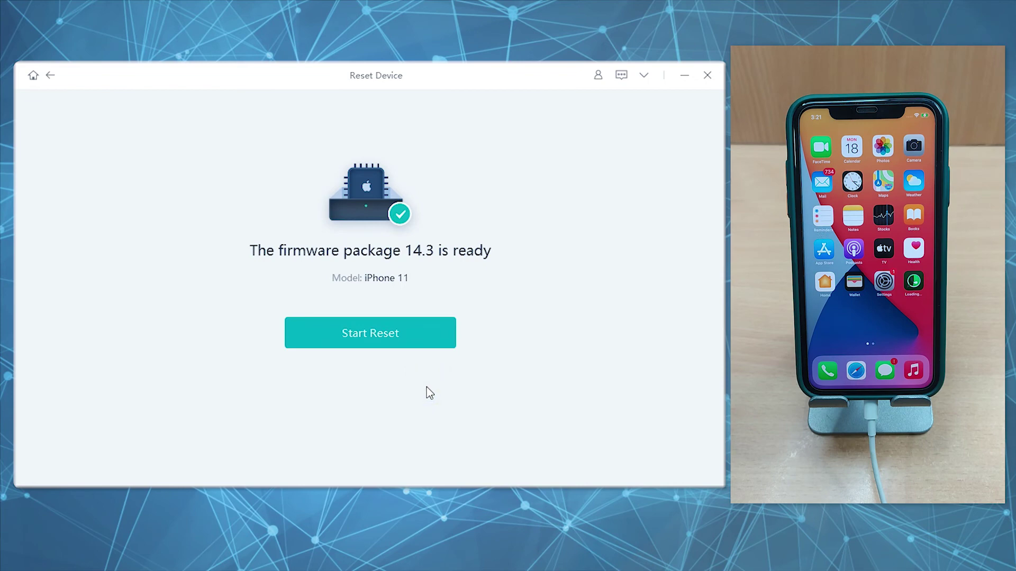
click(414, 333)
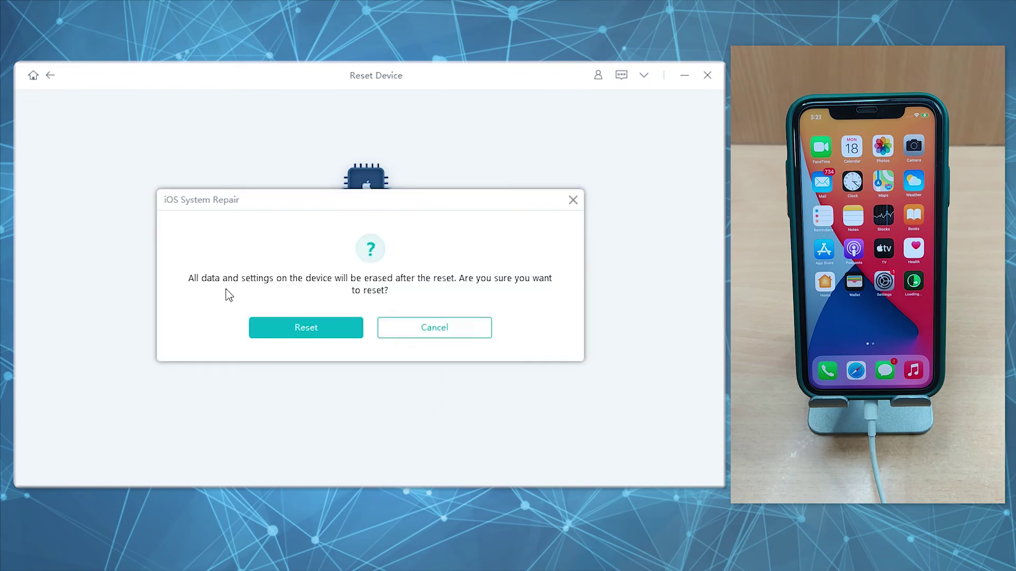
click(310, 328)
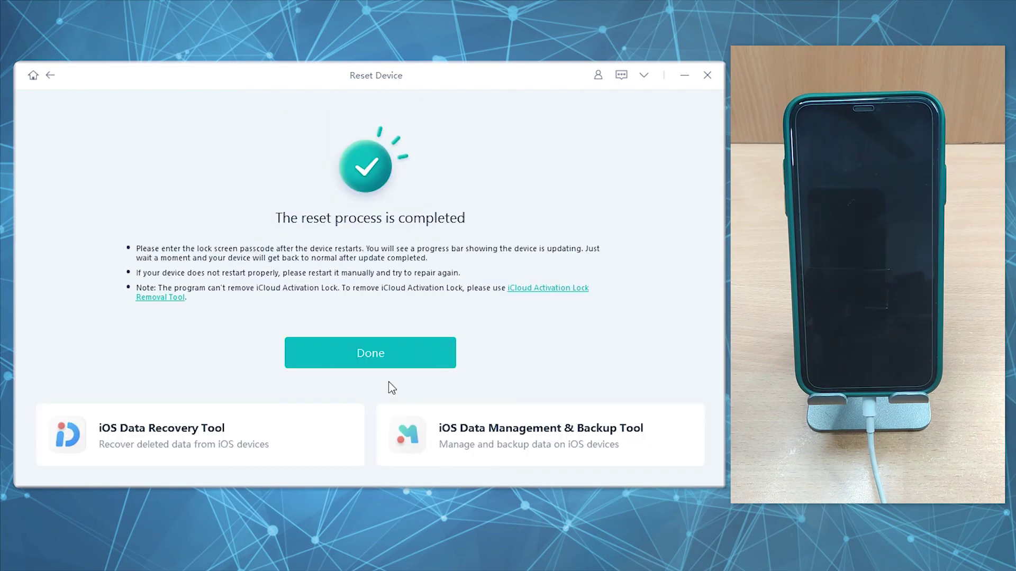
click(422, 362)
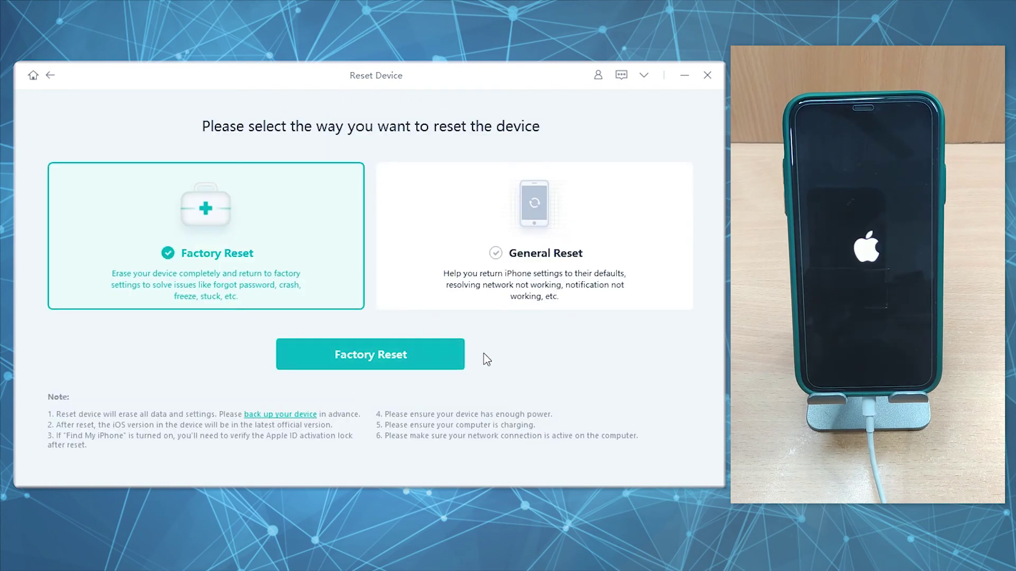
Go back from the reset page to the app's home screen.
click(50, 77)
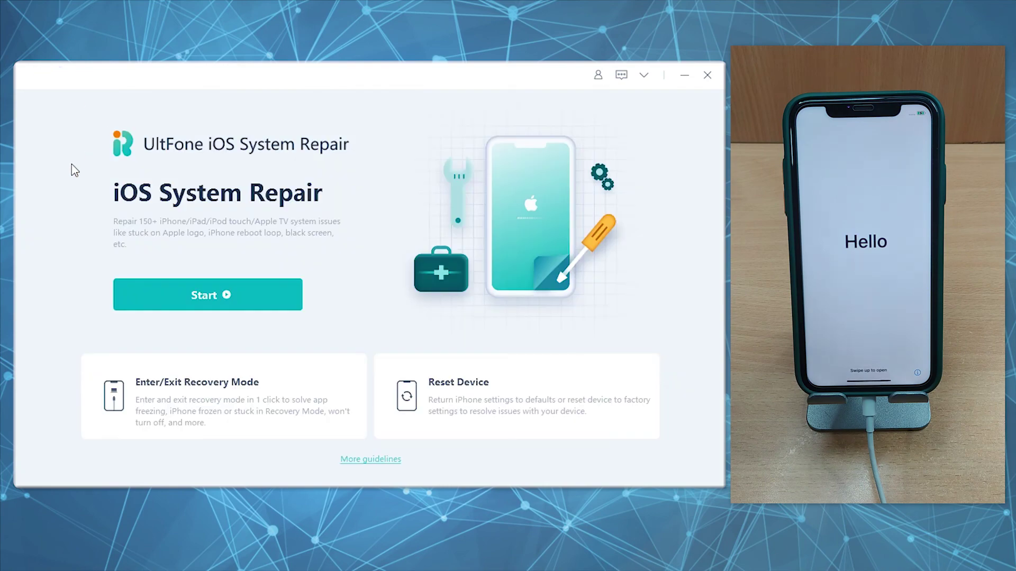